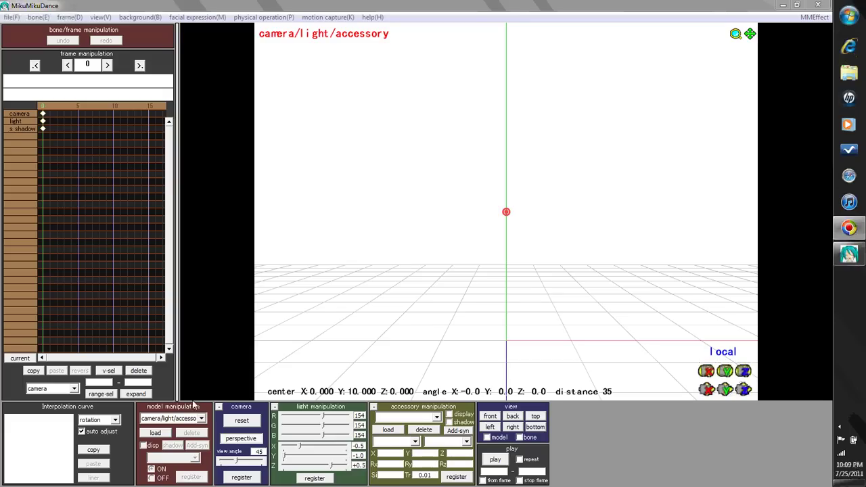
Step: Load the Len Kagamine act2 v1.00 model from the len act 2 folder and accept its model information
left_click(157, 433)
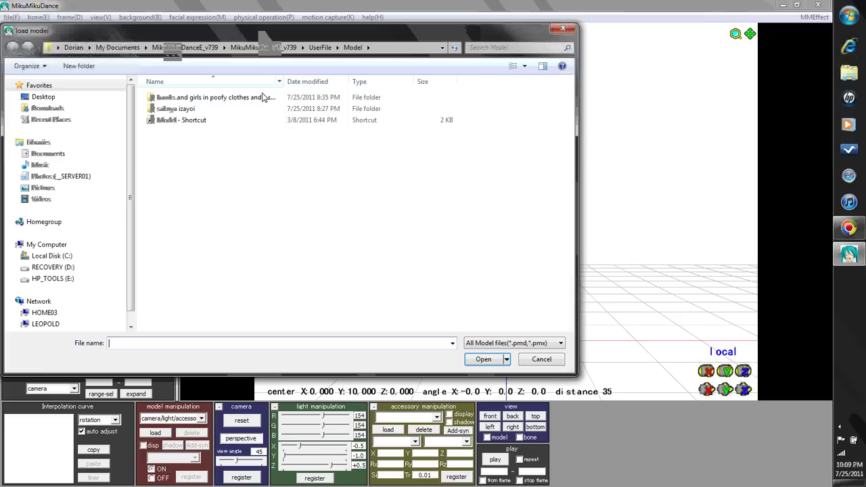
double_click(264, 119)
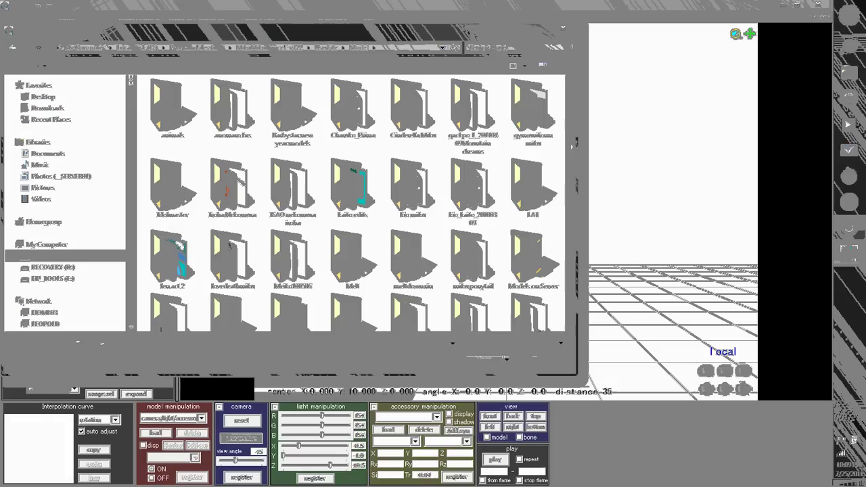
left_click_drag(569, 135, 569, 175)
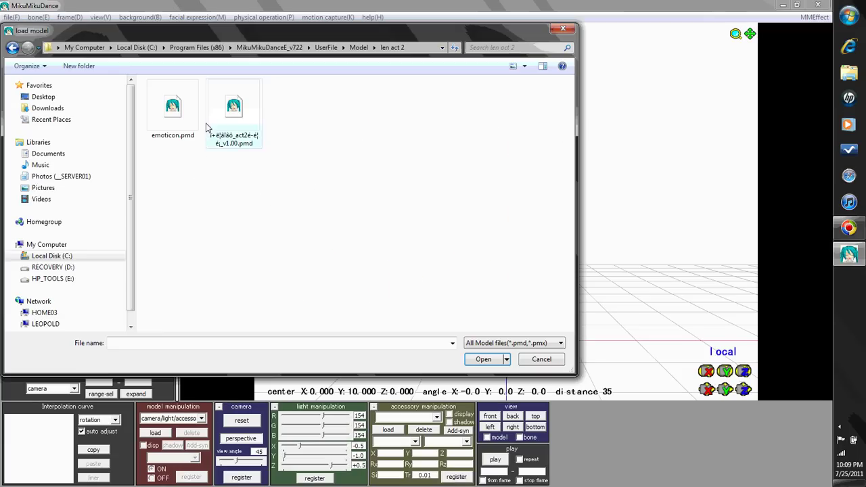
double_click(233, 122)
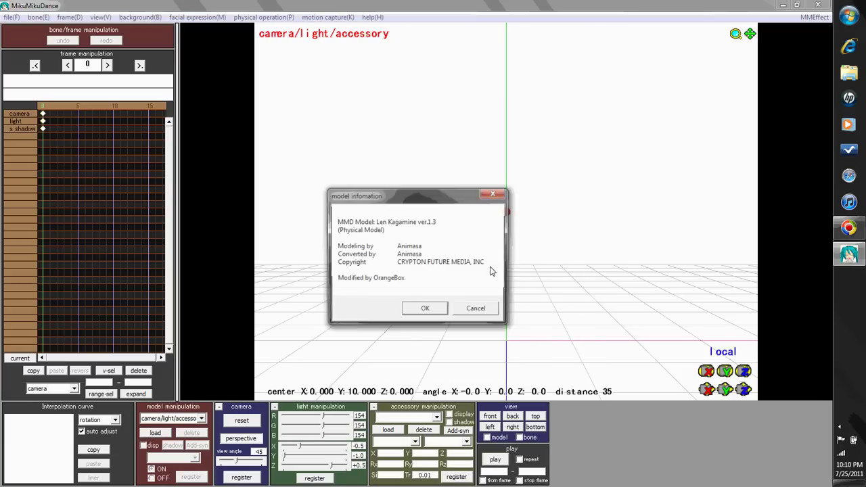
left_click(425, 311)
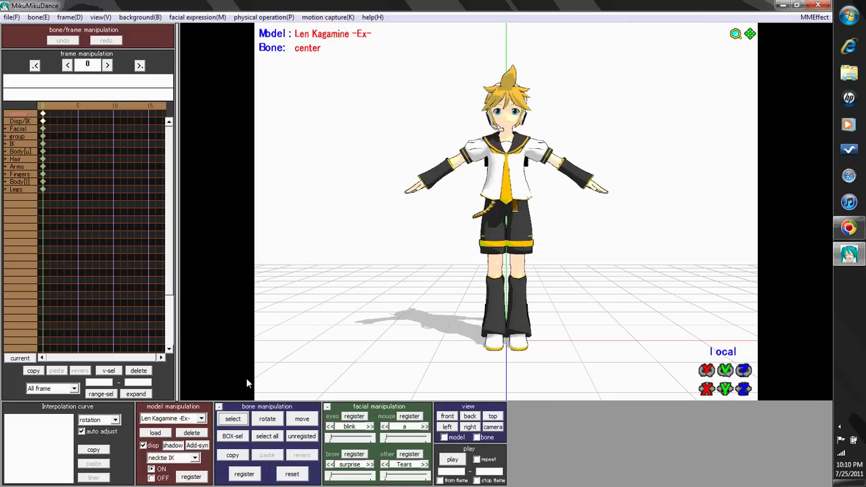
Step: Set the physics calculation to anytime and undo the test movement of the center bone
left_click(264, 17)
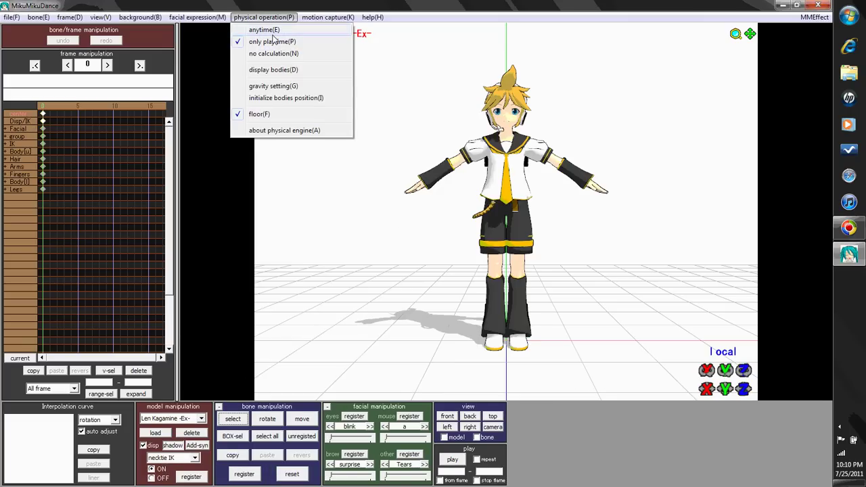
left_click(265, 31)
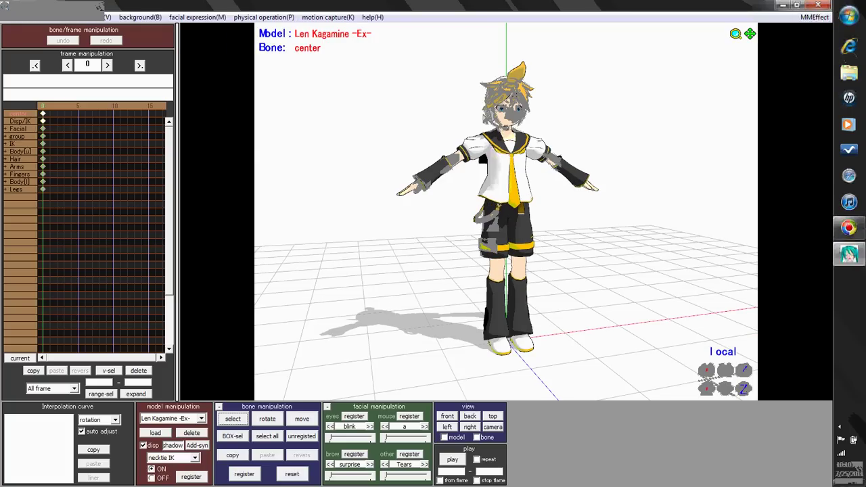
key("ctrl+z")
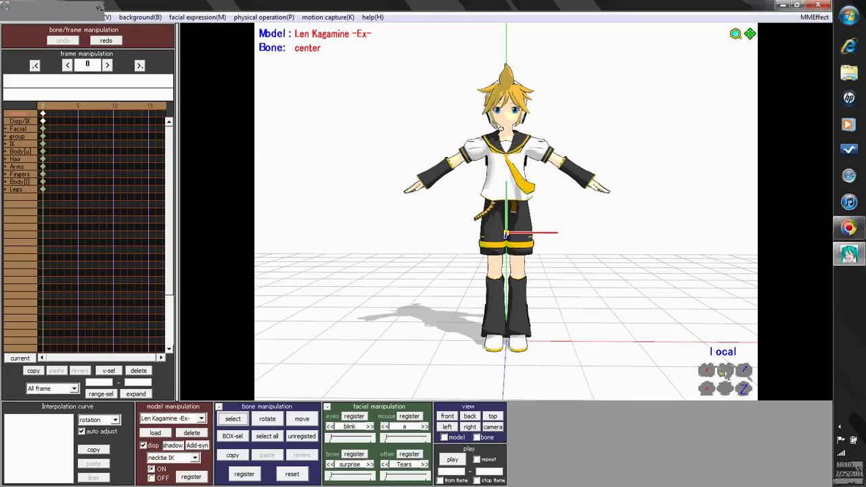
Step: Try rotating the elbow_L bone about its local Z axis, undo the rotation, and return to bone selection
left_click(233, 419)
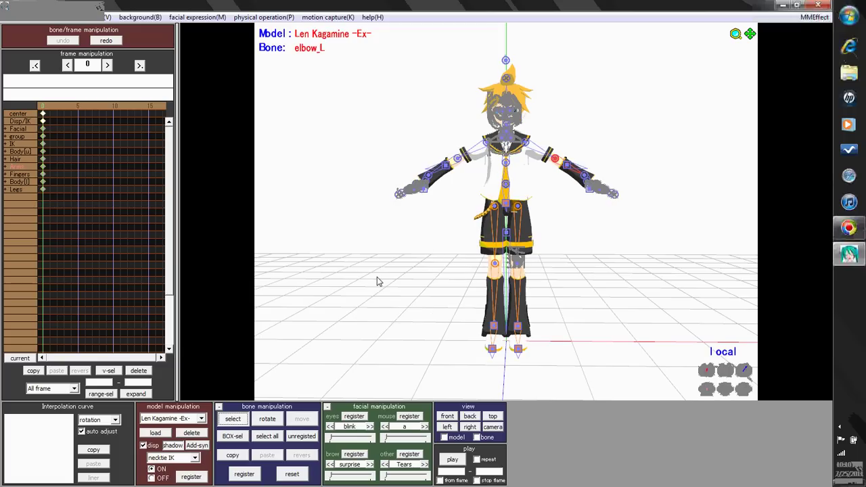
left_click(277, 421)
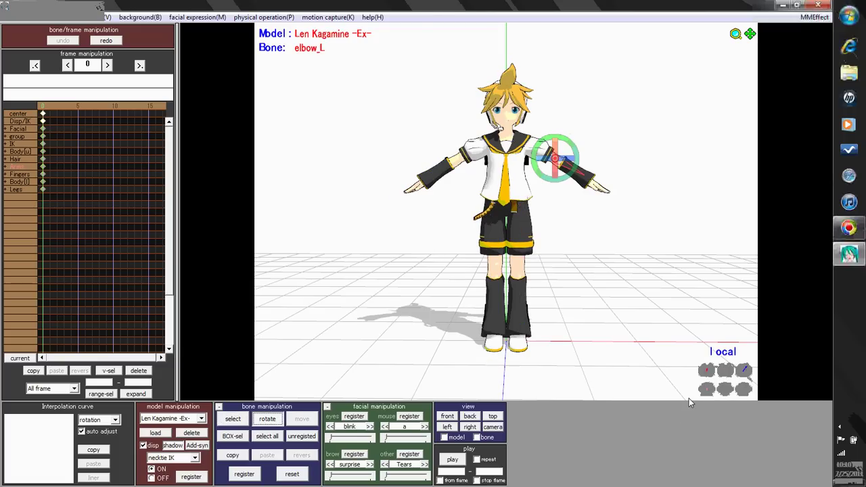
left_click_drag(745, 369, 497, 227)
key("ctrl+z")
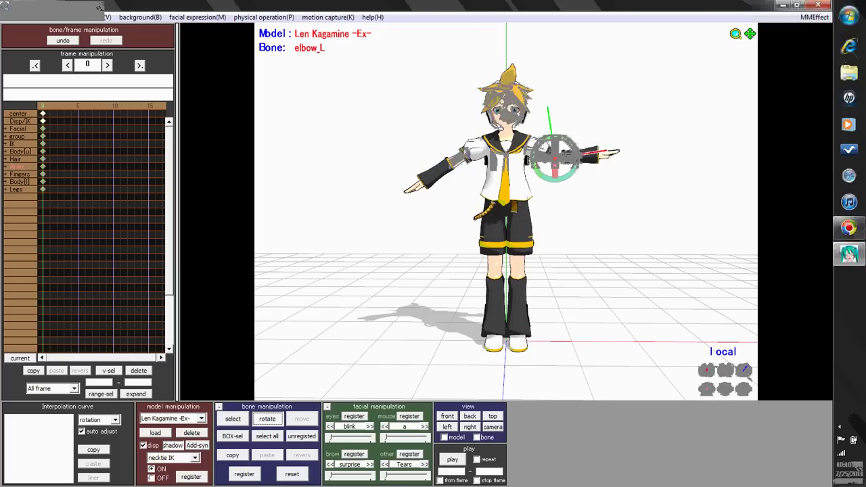
left_click(233, 419)
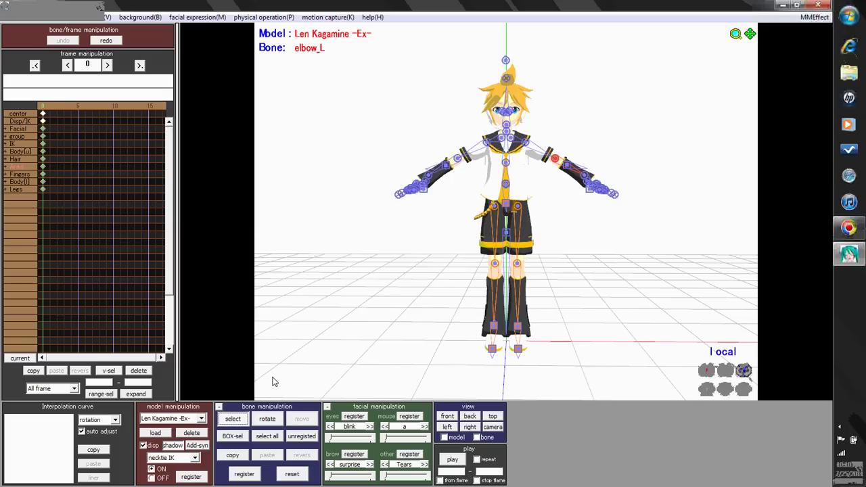
Step: Open MMEffect's effect mapping window and move it clear of the model
left_click(815, 18)
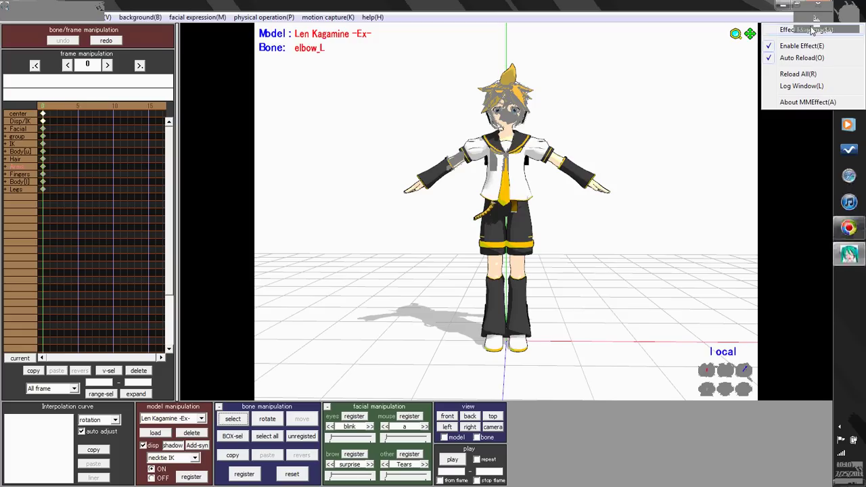
left_click(809, 31)
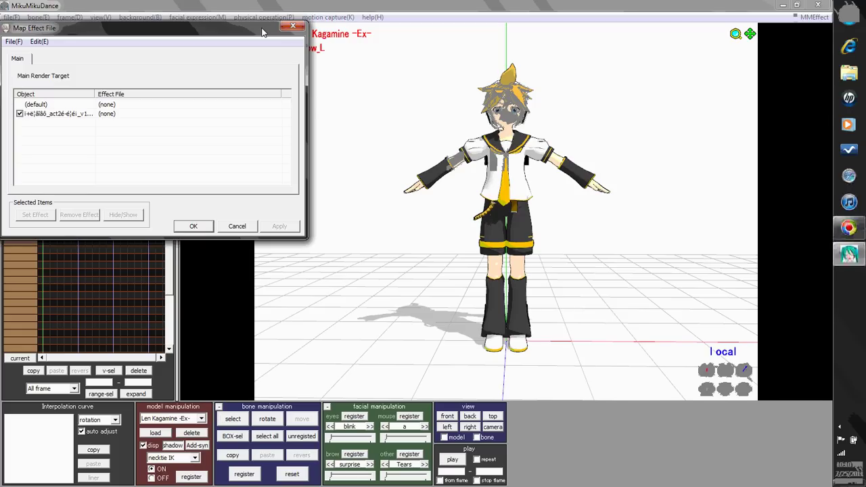
left_click_drag(263, 32, 312, 134)
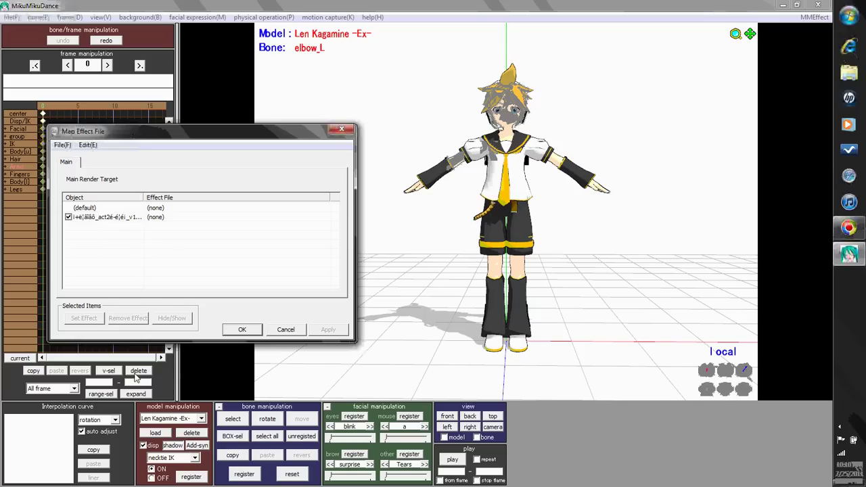
Step: Load the ScaleControl.pmd model from the Scale_v003 folder inside UserFile's effects folder
left_click(154, 435)
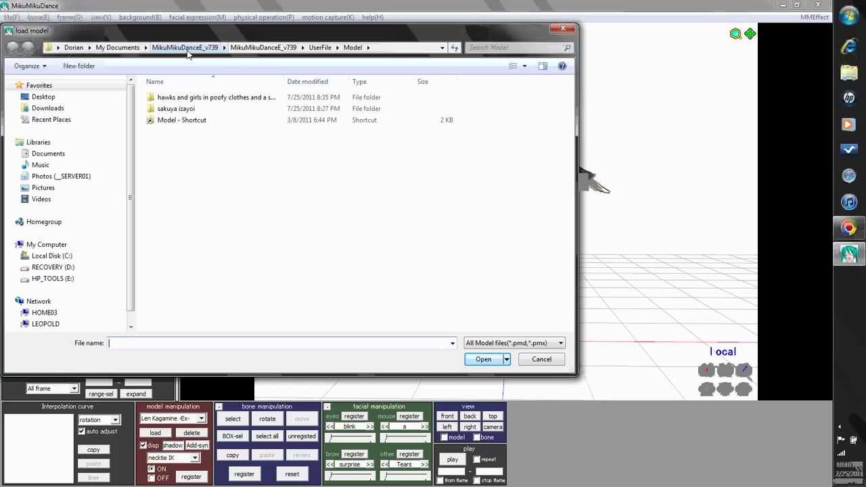
left_click(188, 49)
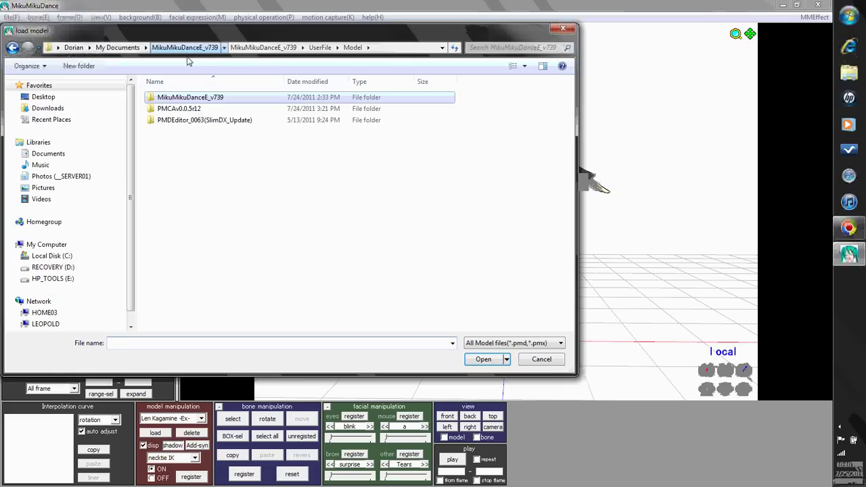
double_click(201, 99)
double_click(199, 110)
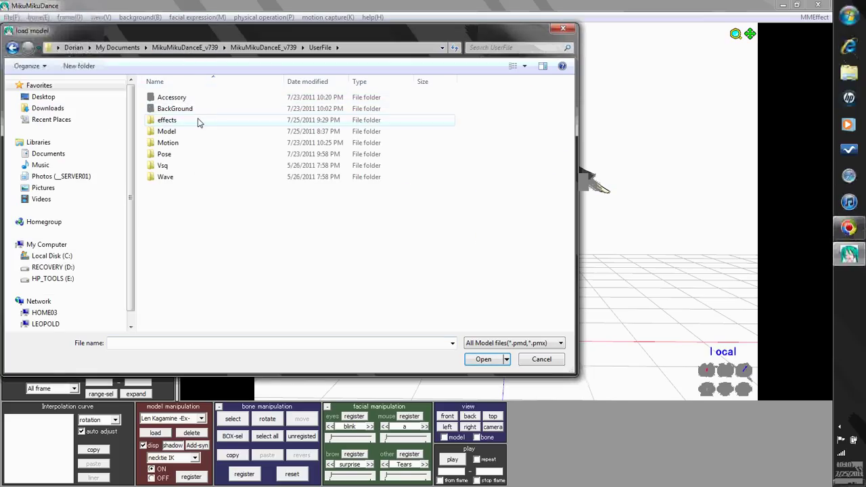
double_click(198, 120)
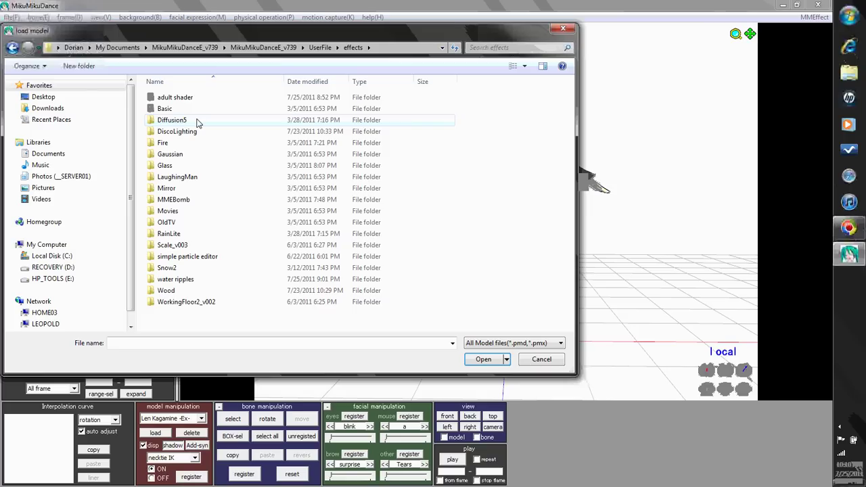
double_click(194, 248)
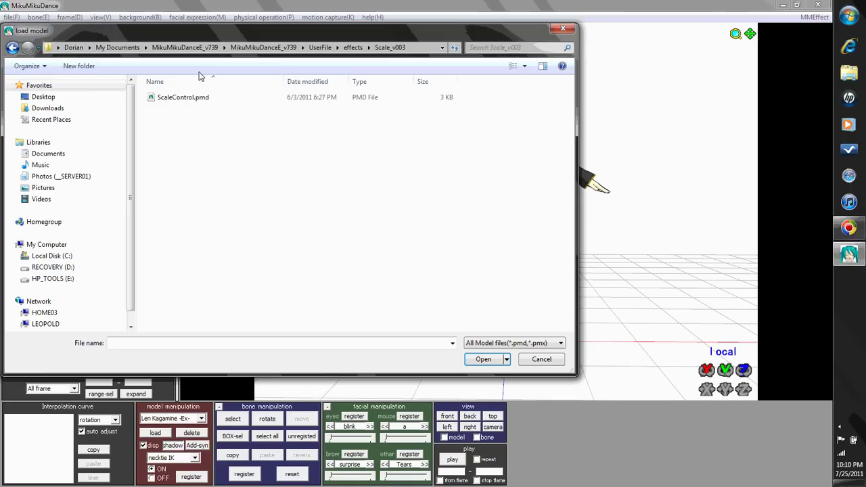
left_click(218, 103)
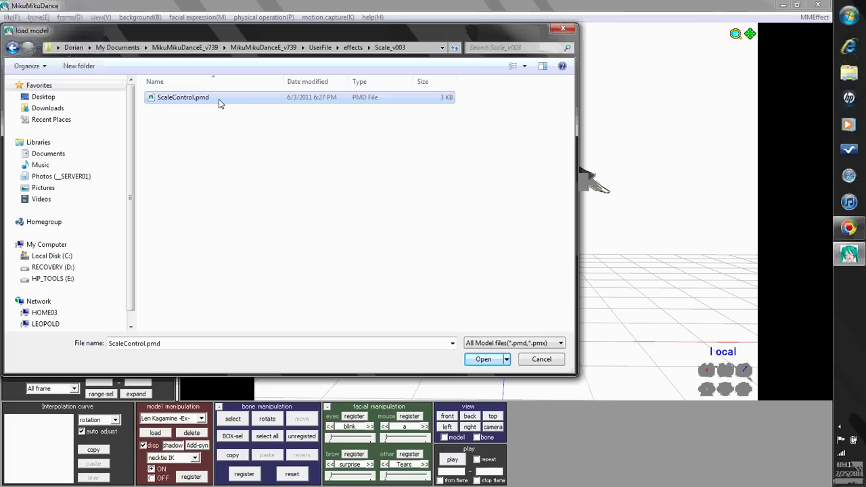
double_click(218, 102)
key("Return")
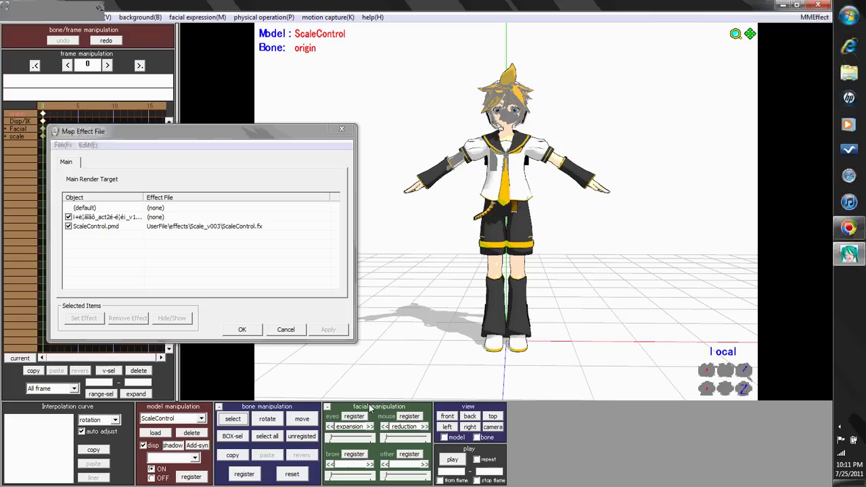
Step: Assign the ScaleControl.fx effect file from the Scale_v003 folder to the ScaleControl.pmd object
left_click(331, 440)
mouse_move(333, 443)
left_mouse_down()
mouse_move(368, 440)
mouse_move(334, 443)
left_mouse_up()
left_click(122, 231)
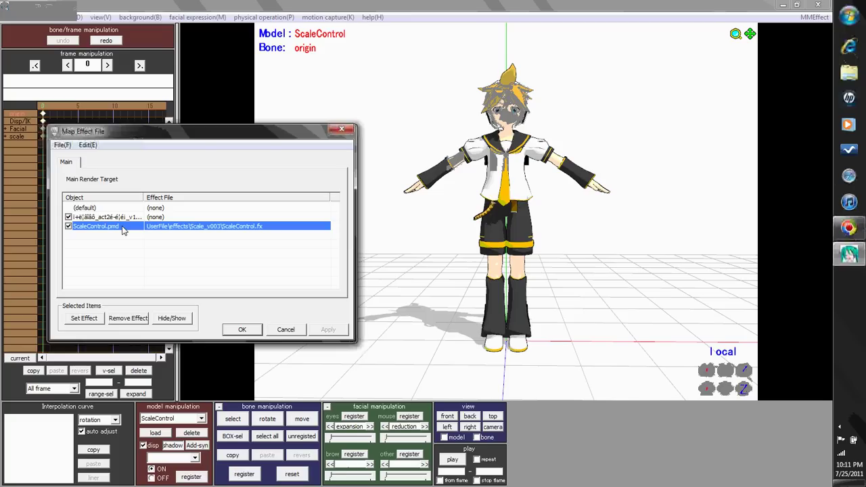
left_click(84, 318)
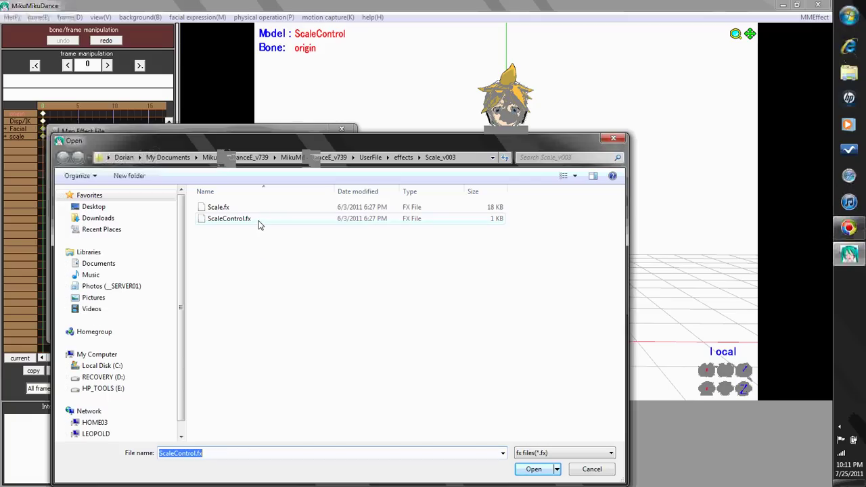
double_click(257, 219)
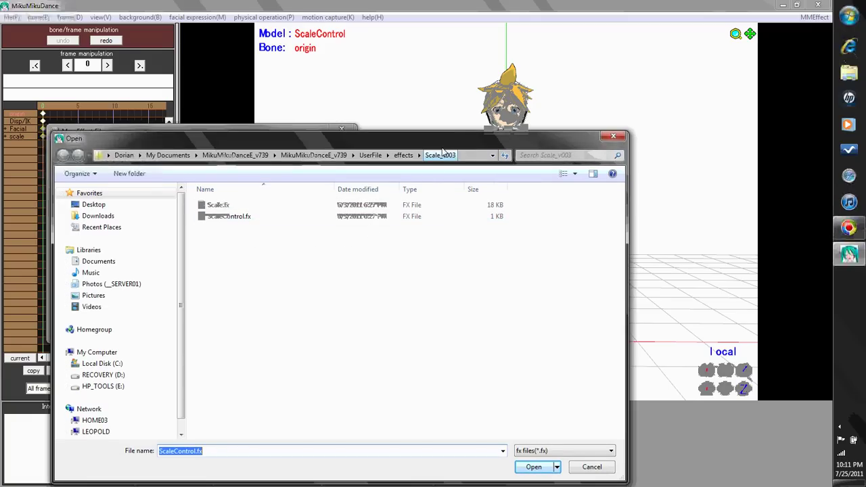
double_click(293, 224)
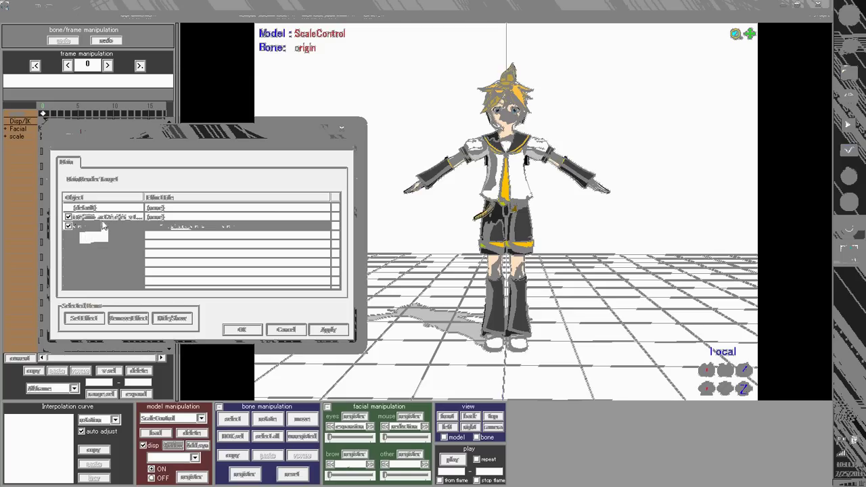
Step: Assign the Scale.fx effect file from the Scale_v003 folder to the Len model
left_click(104, 219)
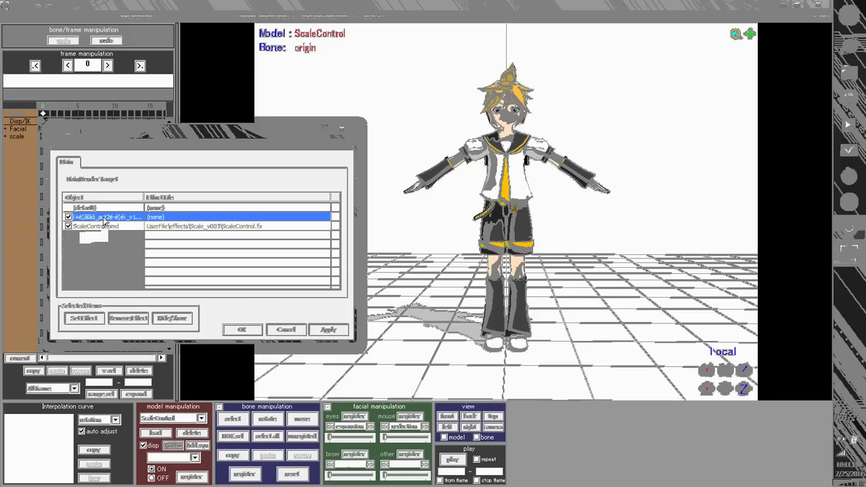
double_click(104, 219)
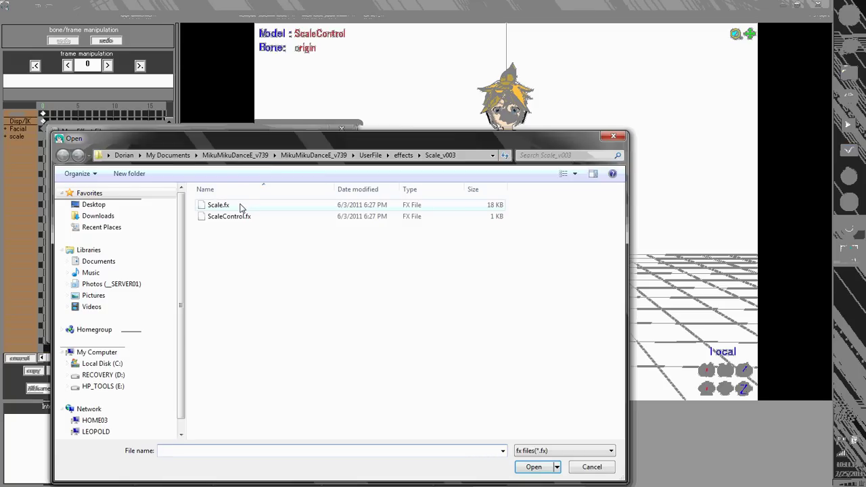
left_click(240, 205)
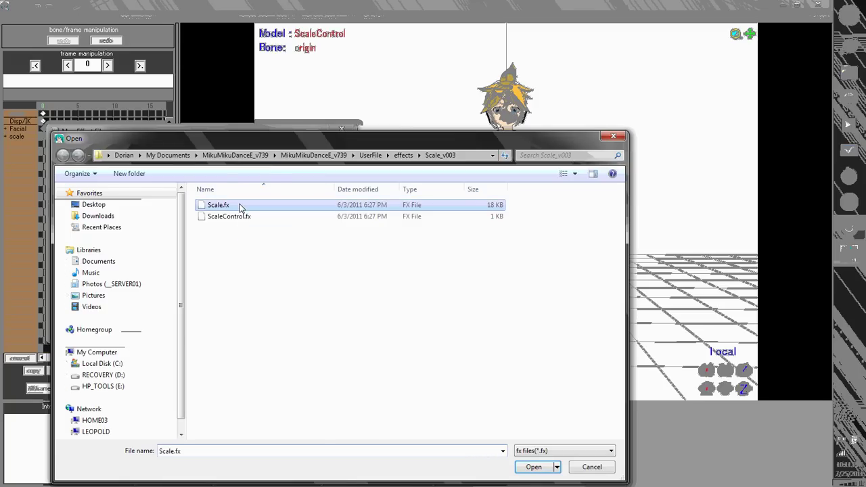
double_click(240, 205)
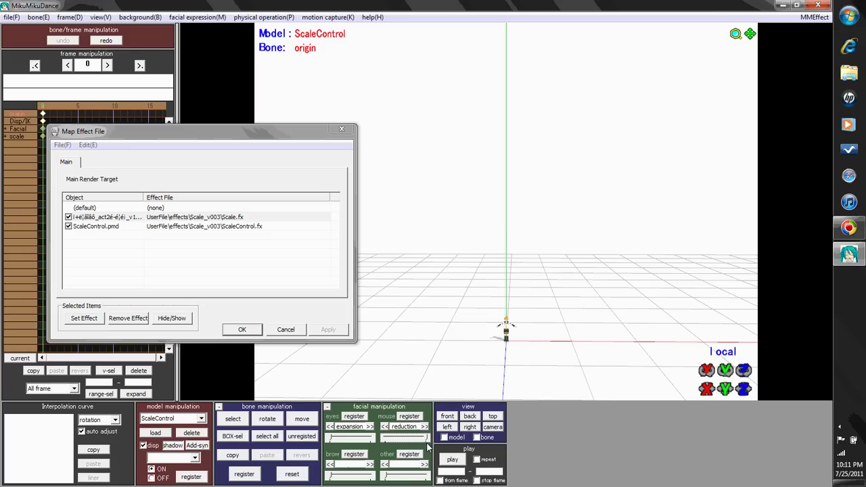
Step: Test scaling the Len model with ScaleControl's reduction and expansion morphs, returning both to zero in front view
left_click_drag(426, 438, 393, 438)
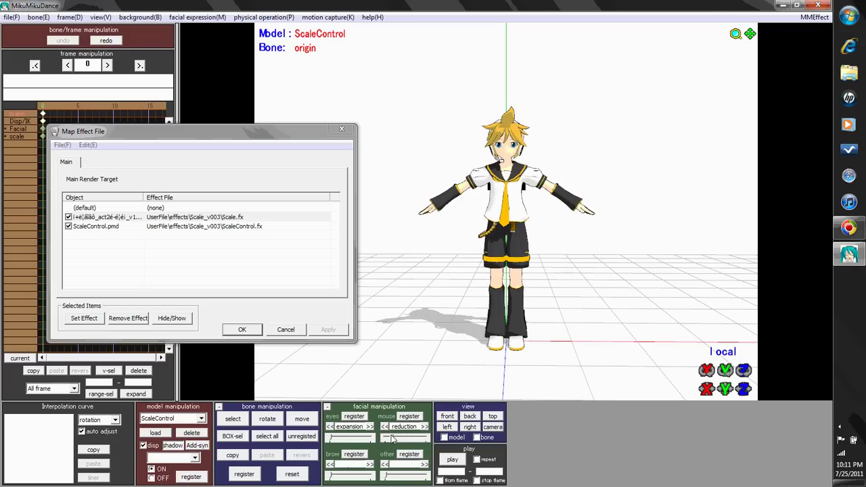
mouse_move(393, 439)
left_mouse_down()
mouse_move(423, 439)
mouse_move(392, 439)
left_mouse_up()
left_click_drag(331, 438, 367, 443)
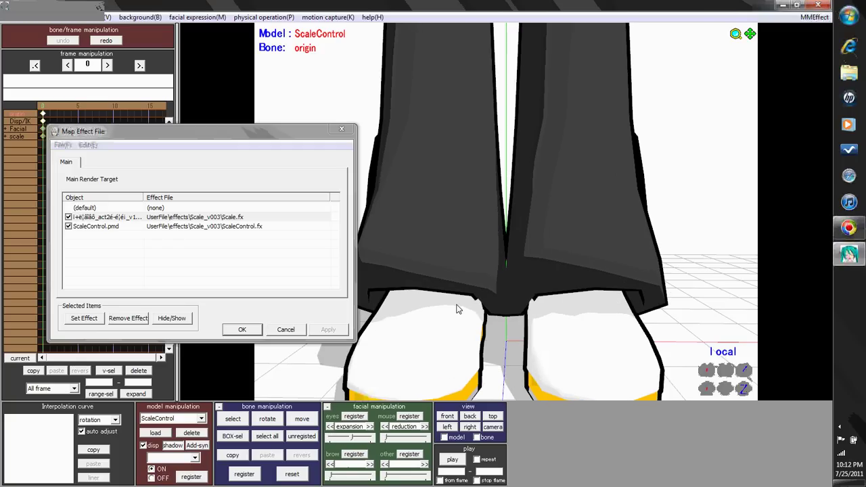
right_click_drag(458, 305, 465, 241)
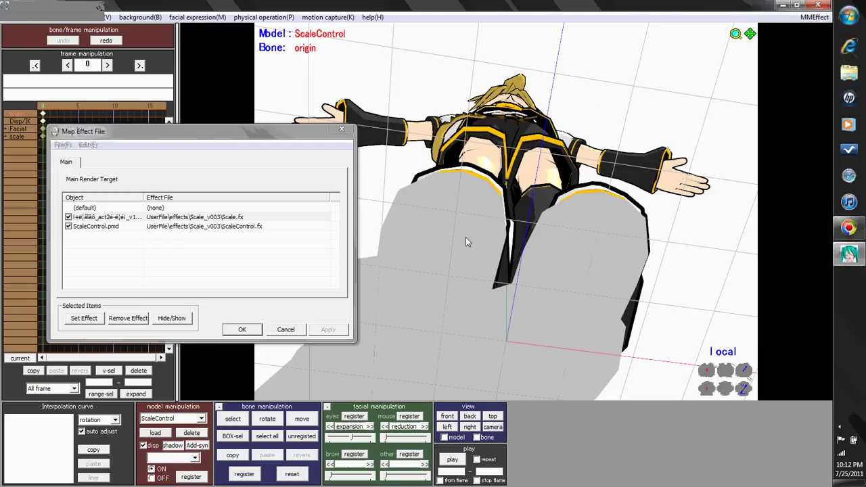
left_click(447, 416)
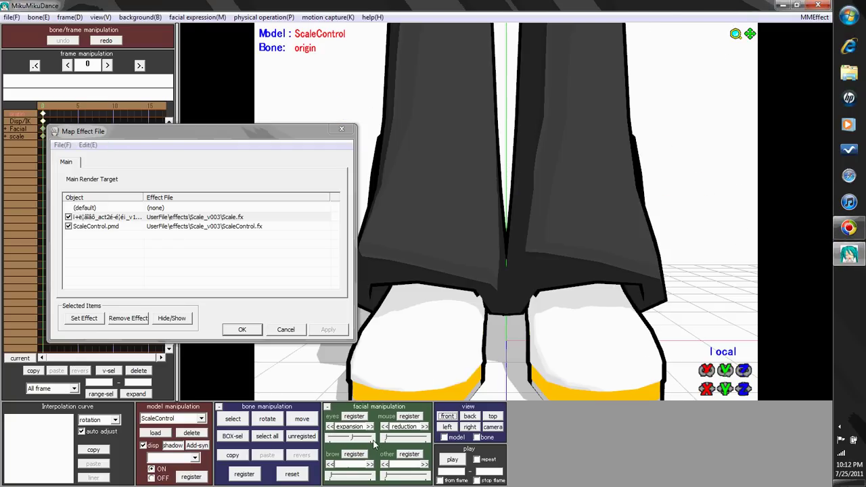
left_click_drag(354, 440, 329, 442)
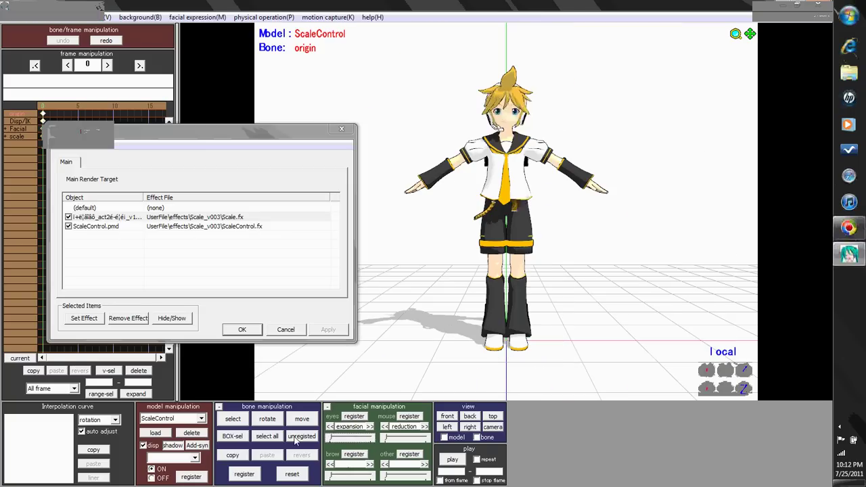
Step: Select ScaleControl's scale bone and move it along different axes to test stretching and squashing the Len model
left_click(232, 420)
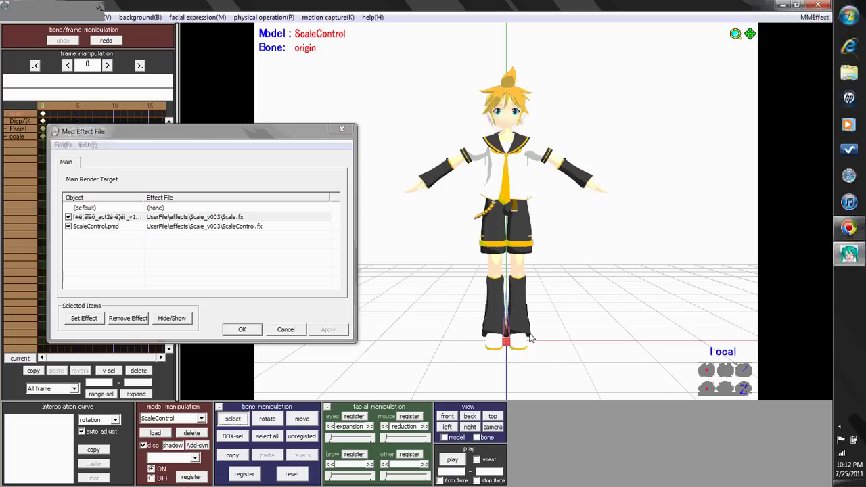
right_click_drag(526, 340, 505, 347)
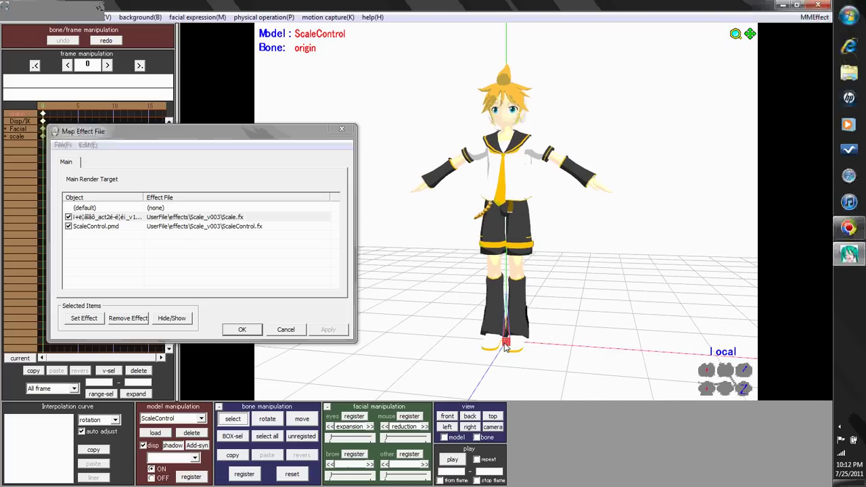
left_click(301, 420)
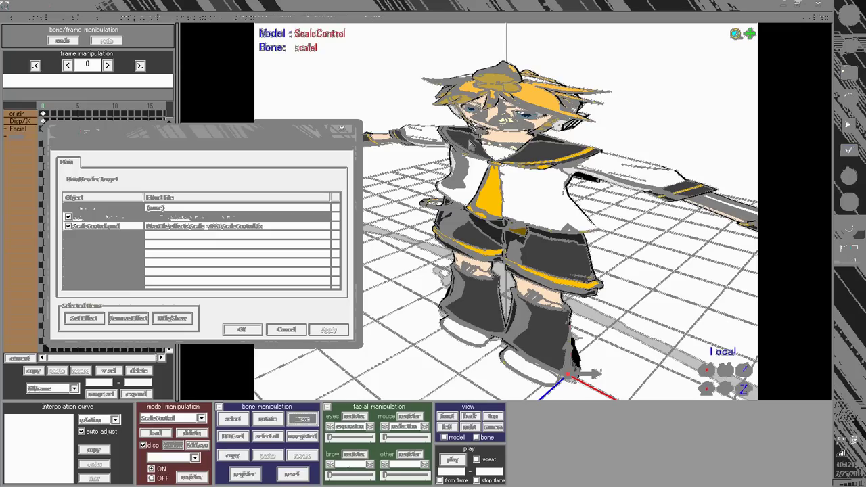
scroll(506, 216, "down", 5)
right_click_drag(406, 296, 502, 295)
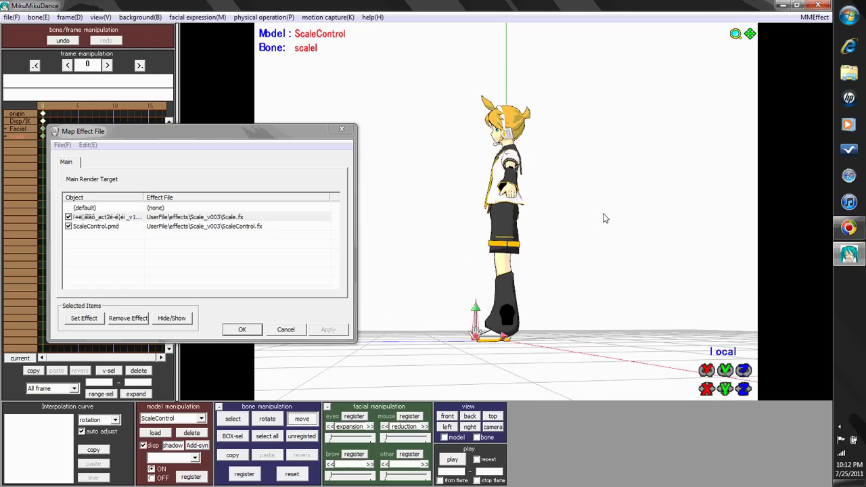
left_click_drag(725, 388, 512, 164)
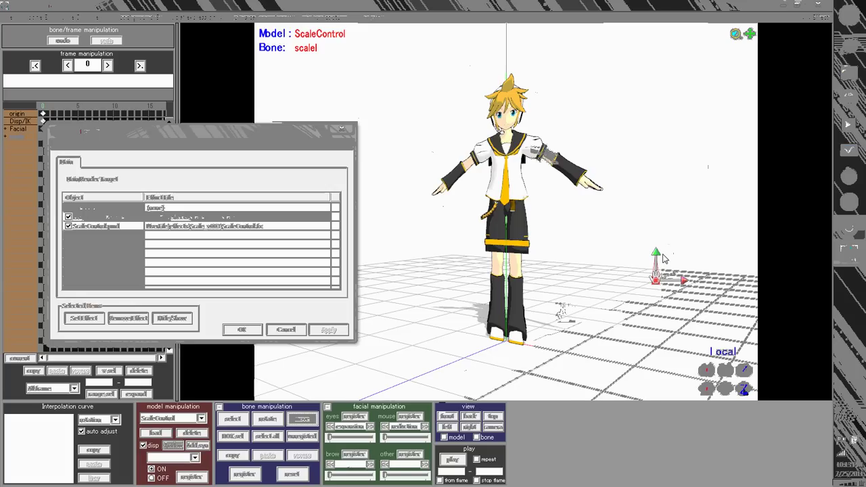
Step: Try to load a motion data file onto ScaleControl despite the model mismatch, and undo the last bone change
left_click(12, 17)
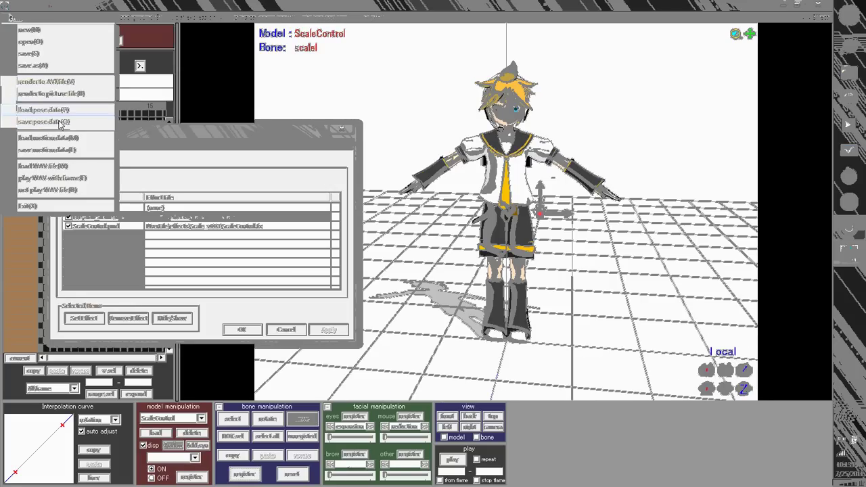
left_click(60, 138)
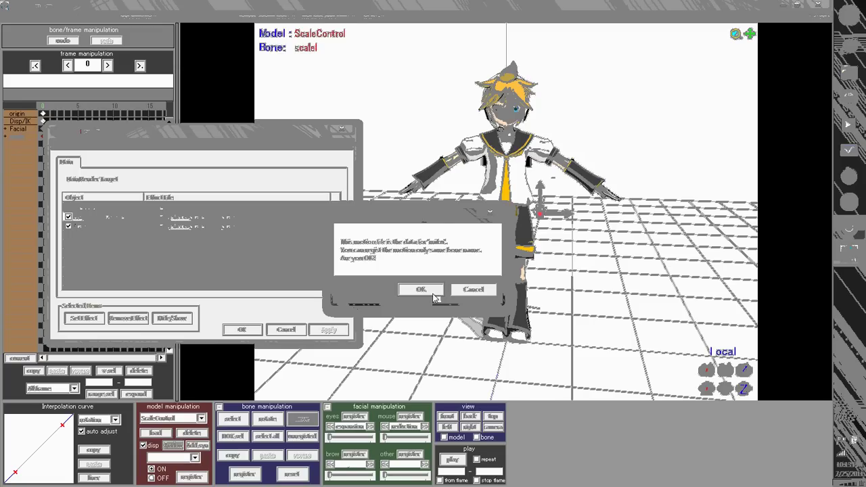
left_click(419, 290)
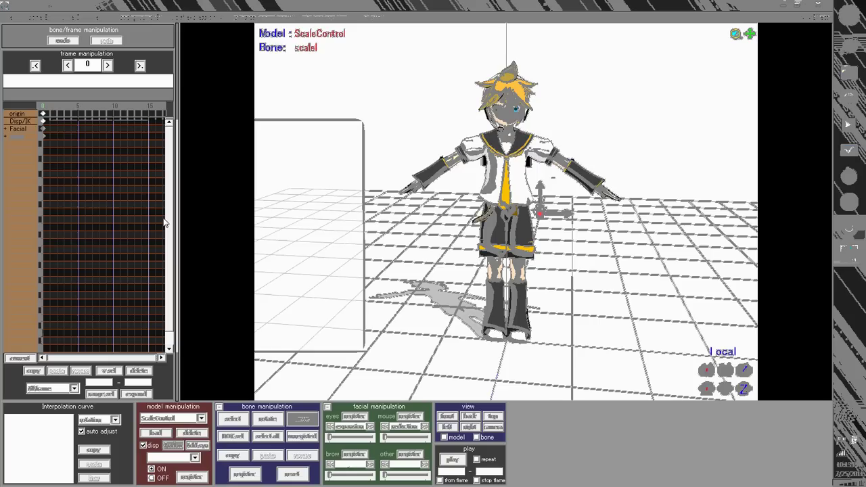
left_click(62, 41)
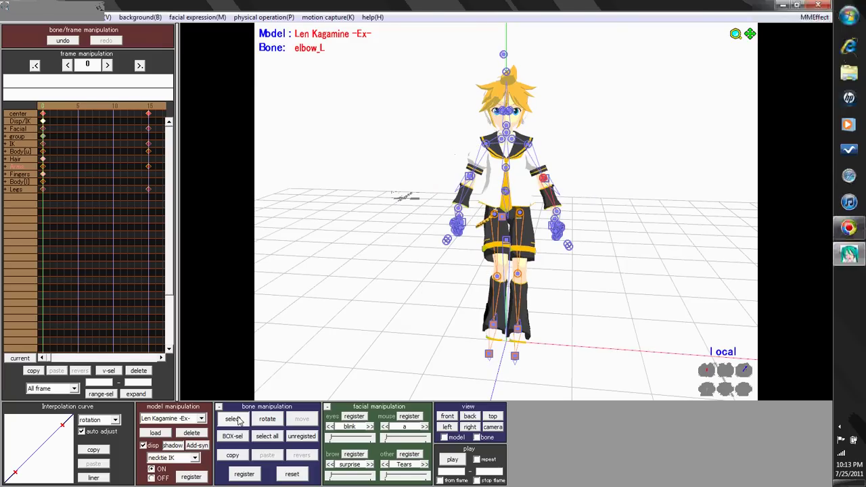
Step: Play the Len Kagamine -Ex- motion with its bones deselected and watch it from different angles
left_click(233, 419)
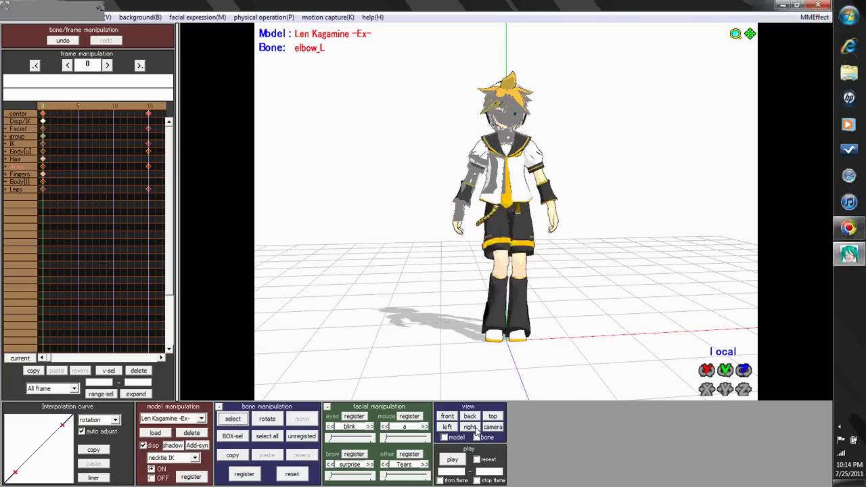
left_click(454, 463)
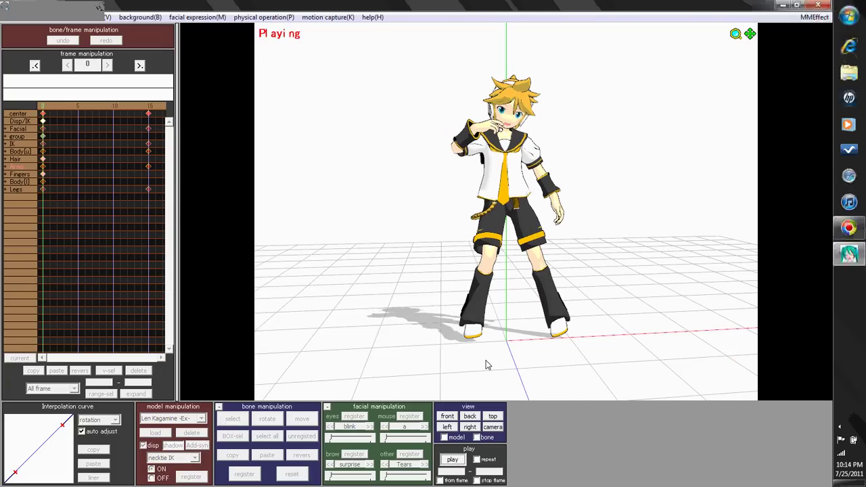
right_click_drag(486, 366, 537, 358)
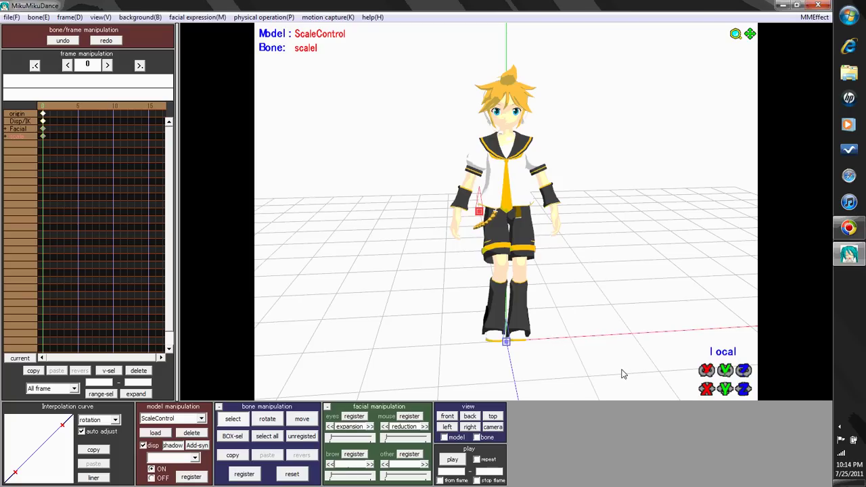
Step: Reset ScaleControl's scale bone, move it sideways until Len is paper-thin in width, and register it at frame 0
left_click(505, 338)
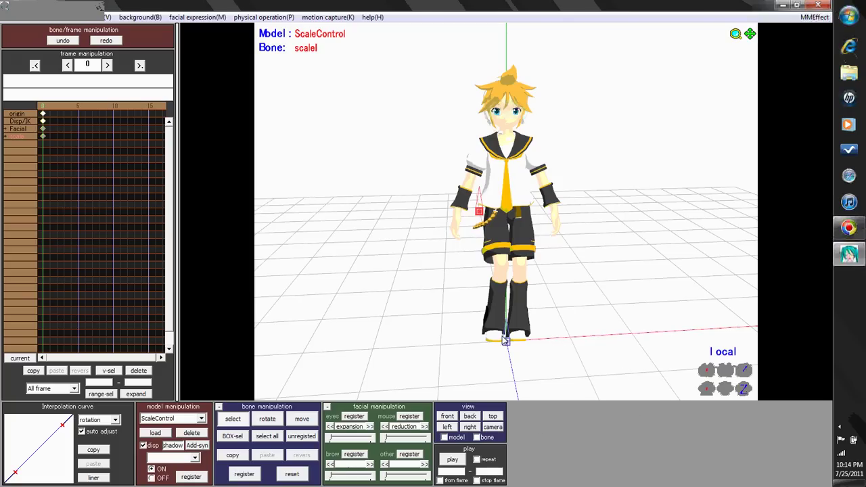
left_click(292, 475)
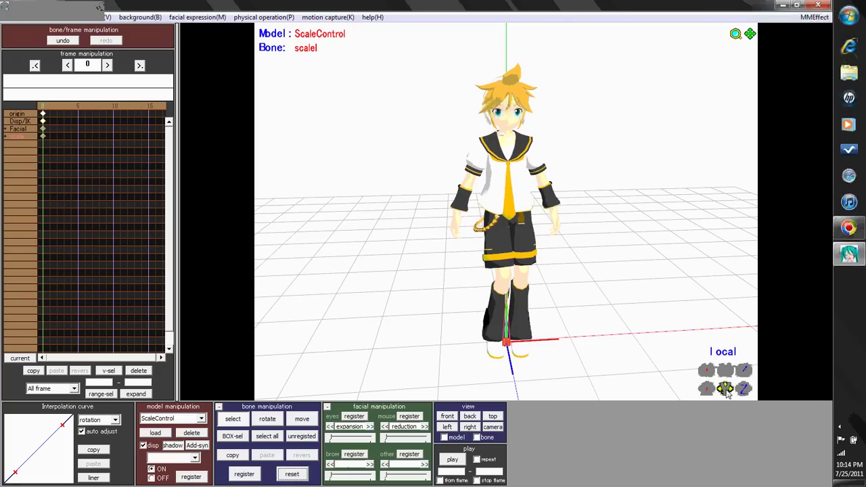
left_click_drag(725, 390, 561, 268)
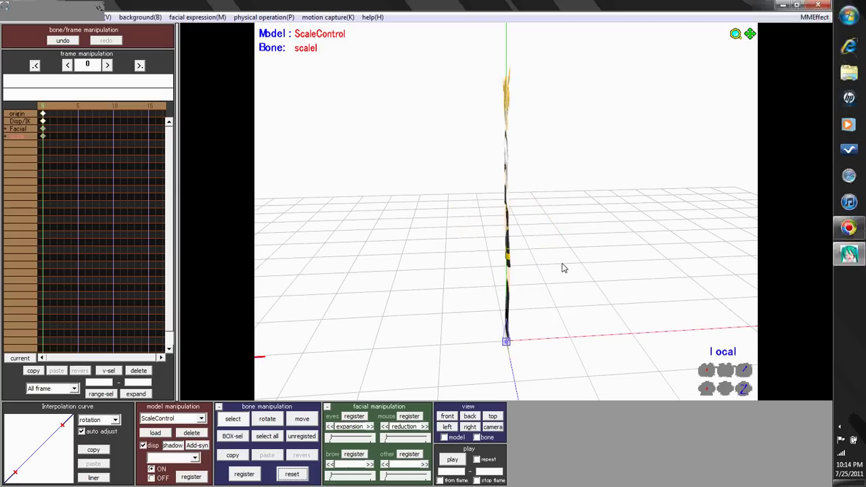
left_click(246, 475)
Step: Play the motion from a side angle to check the flattened Len model
right_click_drag(400, 251, 461, 241)
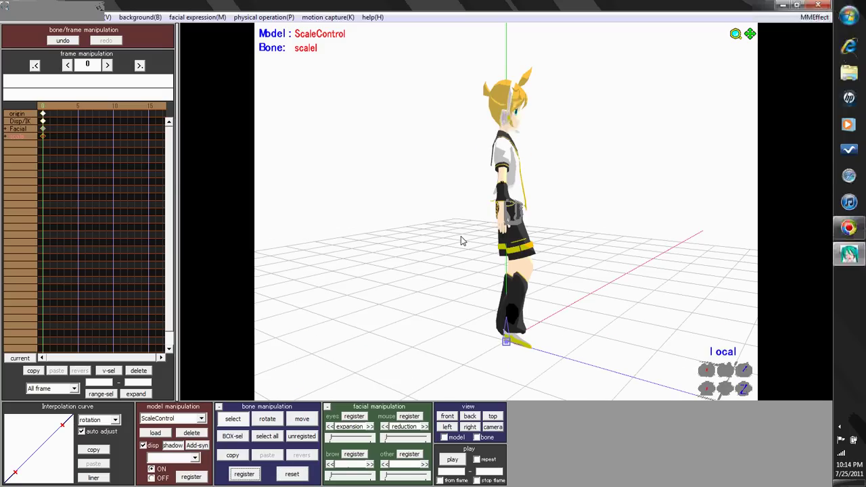
left_click(452, 460)
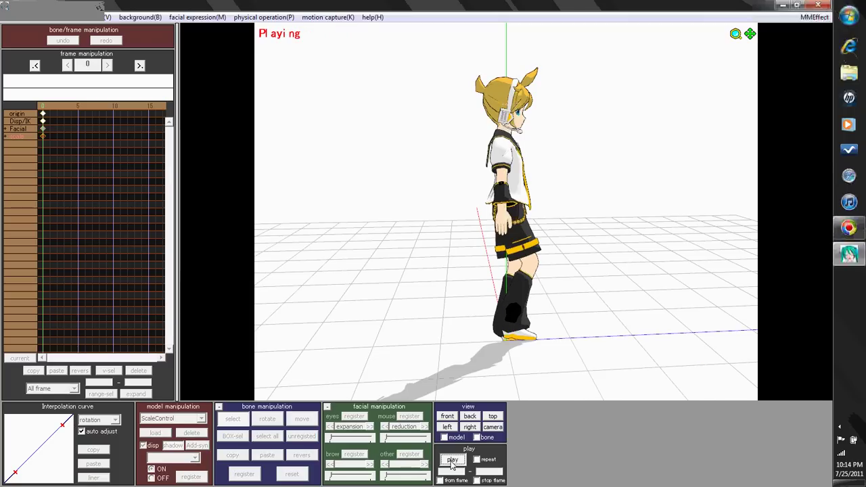